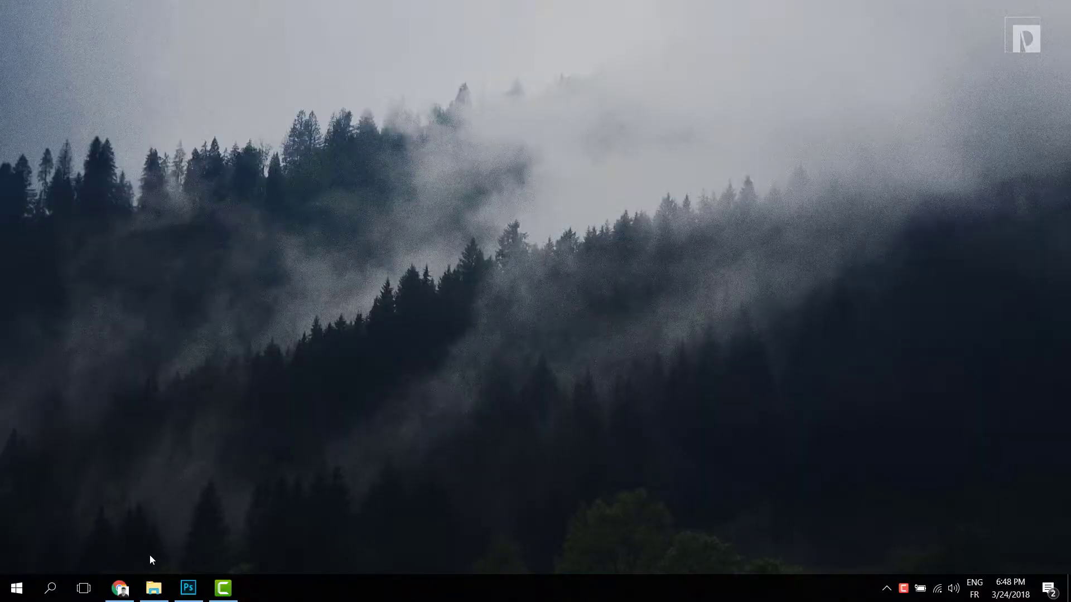
# Step: Drag the Paris crosswalk JPG from File Explorer into Photoshop and bring the new document forward
pyautogui.click(184, 588)
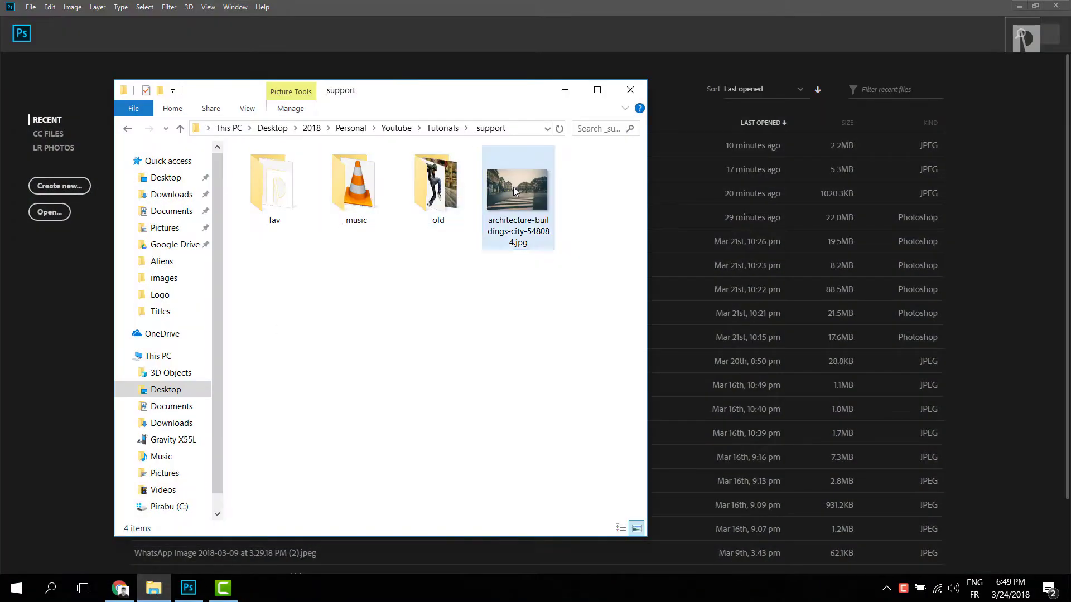
pyautogui.moveTo(517, 189)
pyautogui.mouseDown()
pyautogui.moveTo(39, 377)
pyautogui.moveTo(60, 378)
pyautogui.mouseUp()
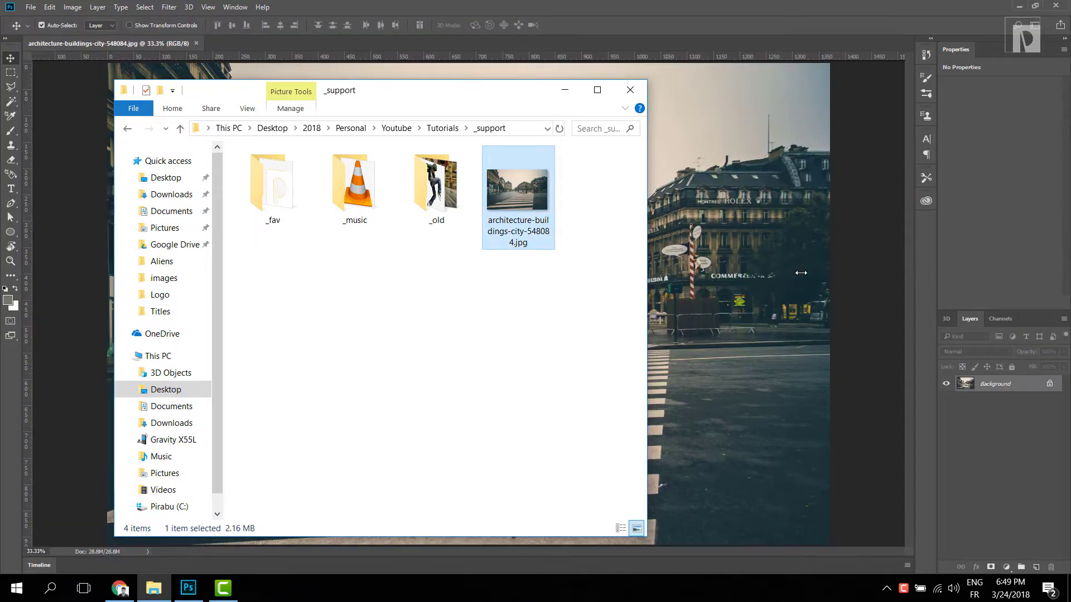
pyautogui.click(185, 404)
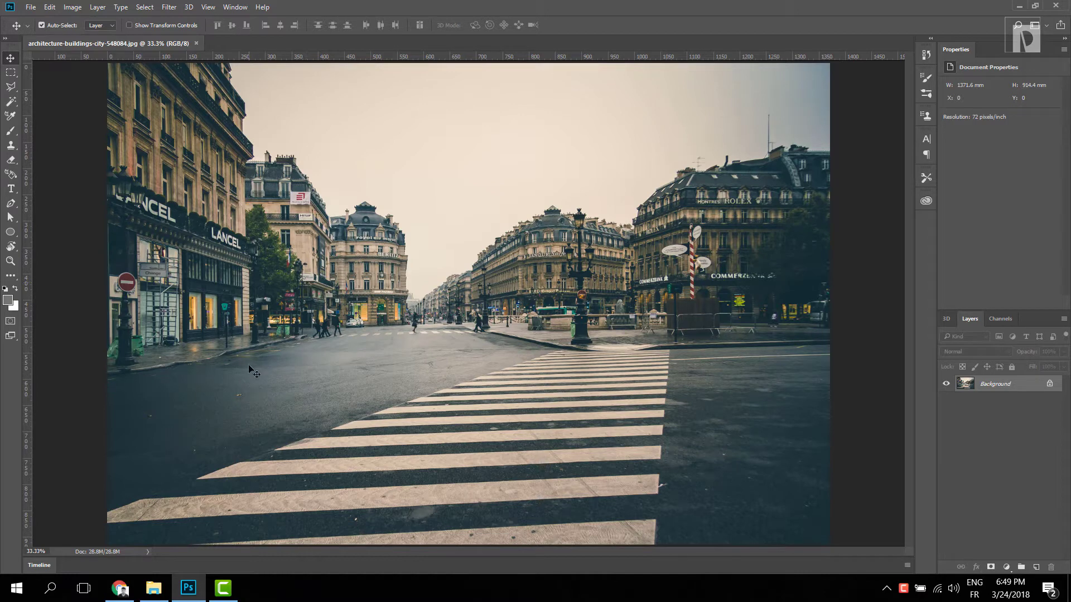
# Step: Type PARISTAMIL.COM as a new text layer on the street and commit it
pyautogui.press('t')
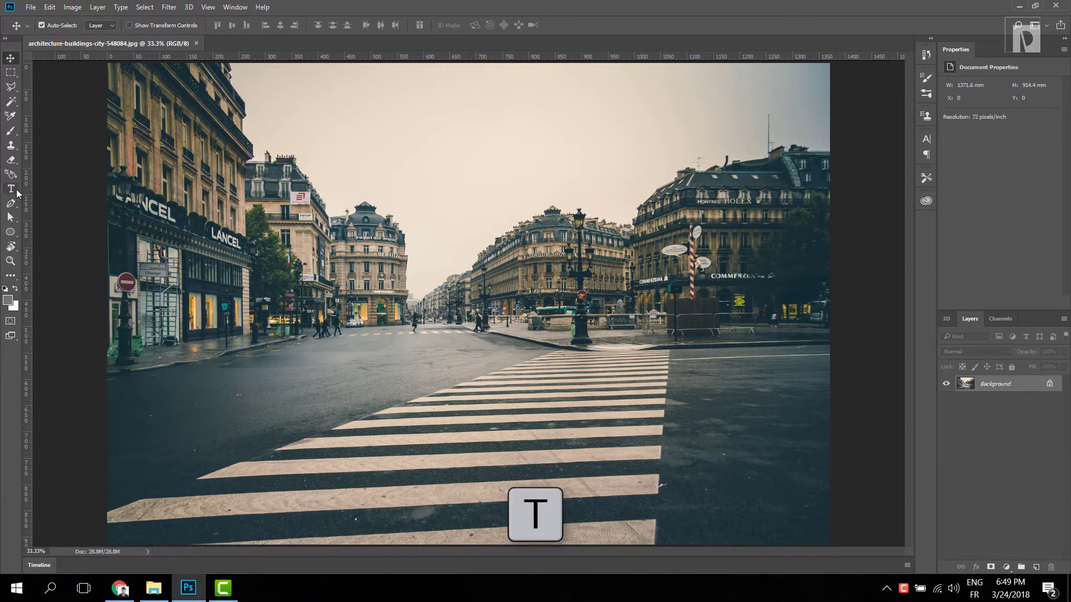
pyautogui.click(11, 189)
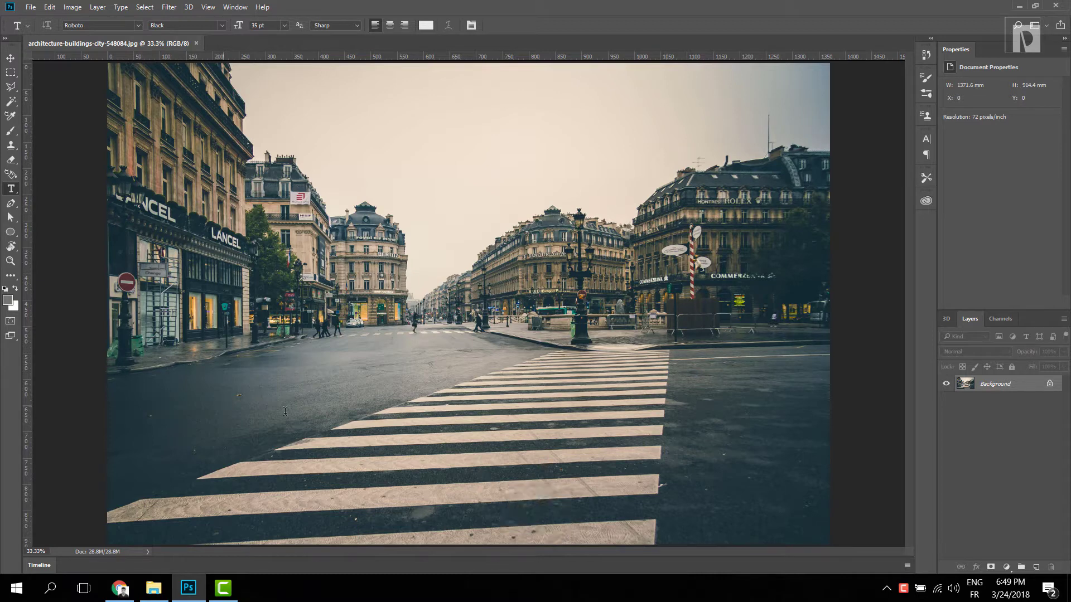
pyautogui.click(223, 403)
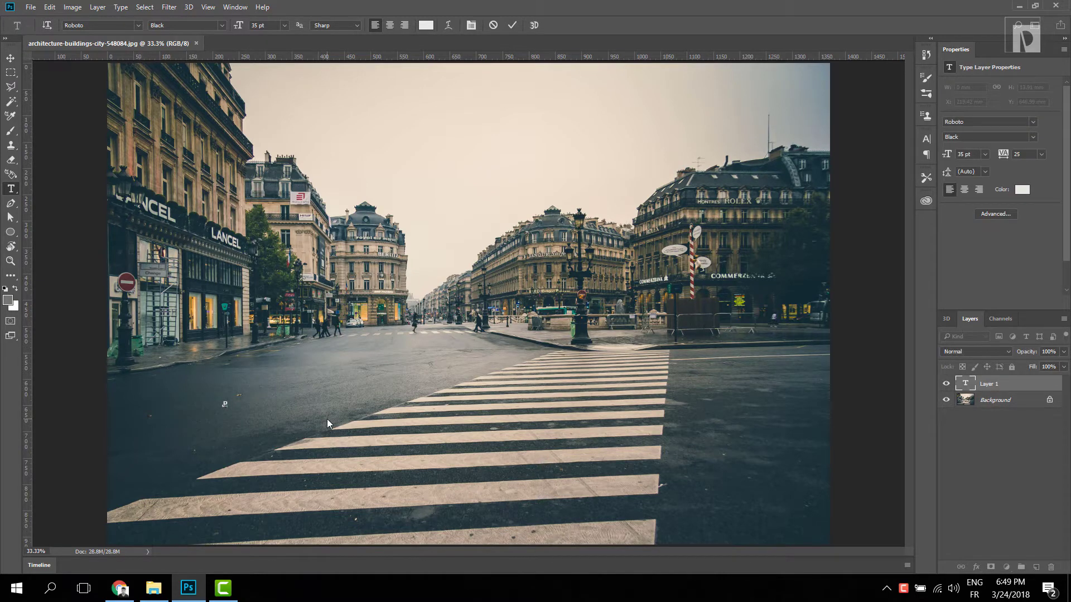
pyautogui.write('PARIS')
pyautogui.write('TAMIL.COM')
pyautogui.click(13, 59)
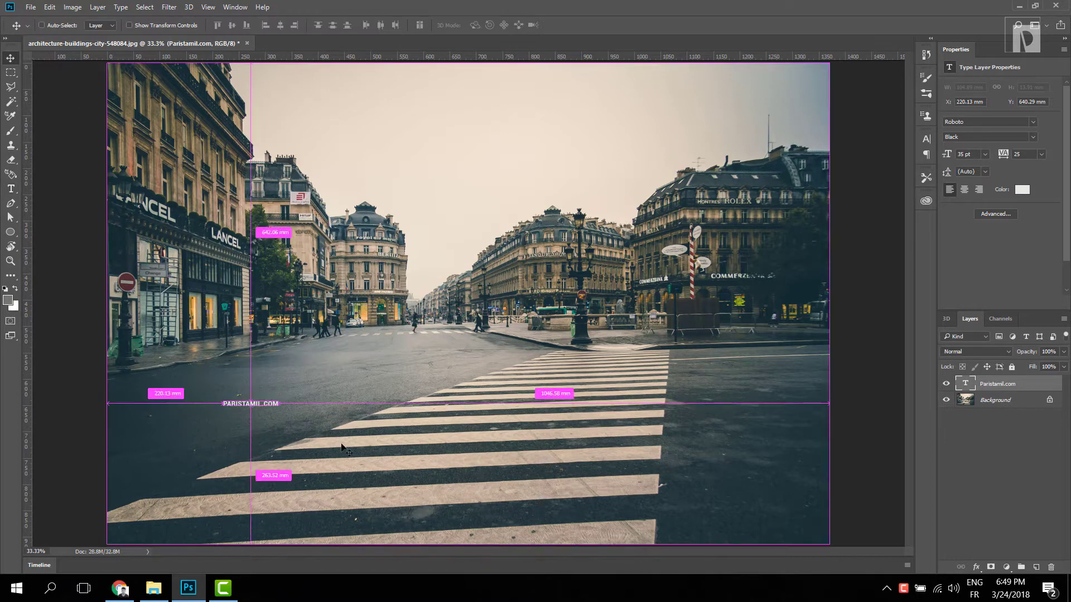
# Step: Scale the text up about seven times and move it up-left above the crosswalk stripes
pyautogui.hotkey('ctrl', 't')
pyautogui.moveTo(282, 396); pyautogui.dragTo(595, 255)
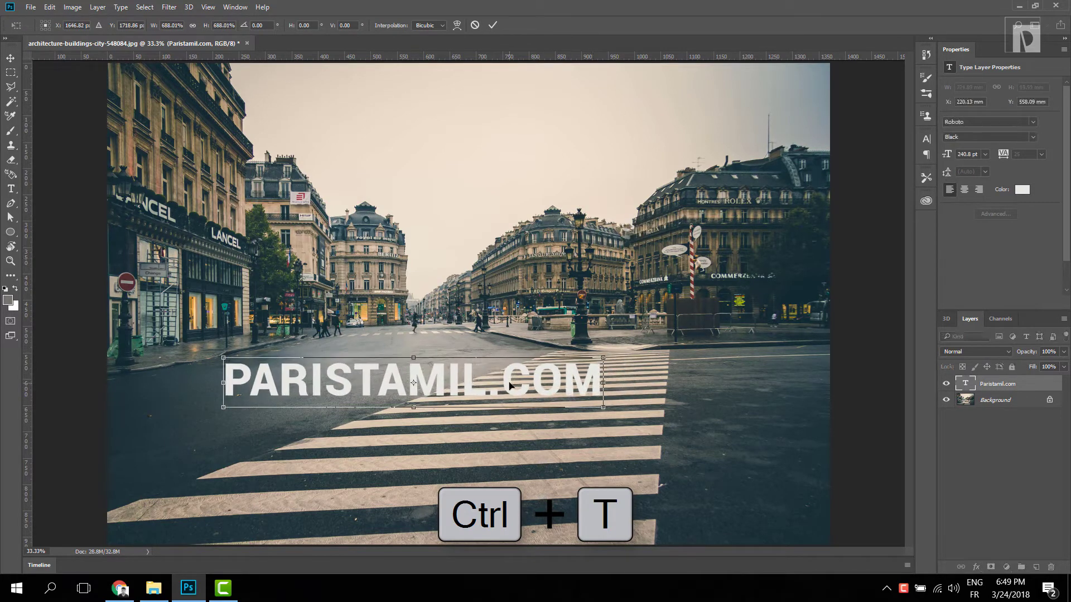
pyautogui.press('Return')
pyautogui.moveTo(509, 386); pyautogui.dragTo(451, 367)
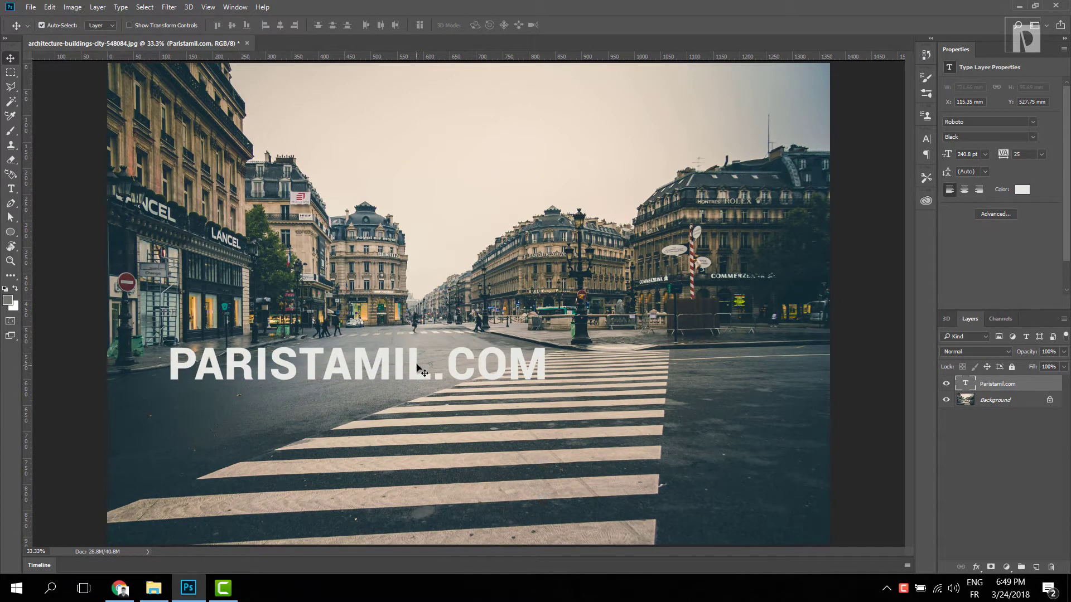
pyautogui.click(189, 7)
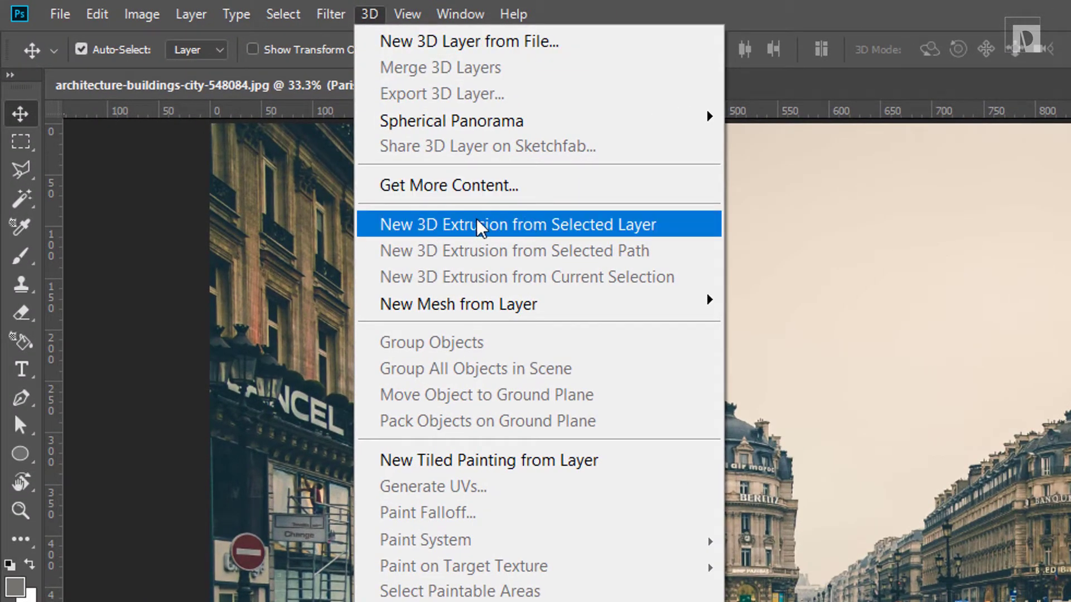
# Step: Convert the text layer with 3D > New 3D Extrusion from Selected Layer and view Scene settings
pyautogui.click(617, 226)
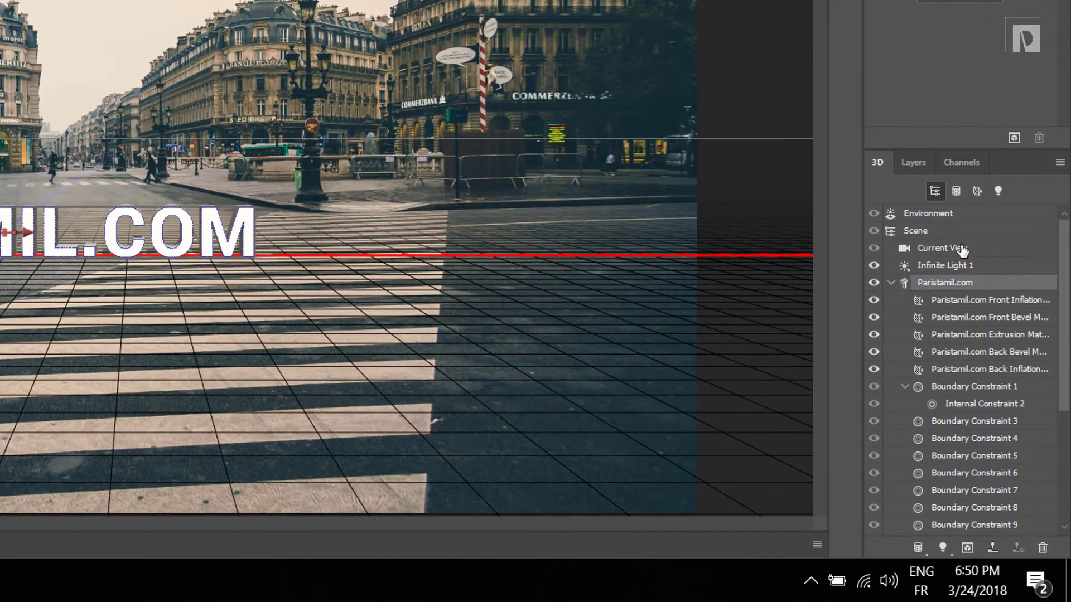
pyautogui.click(945, 230)
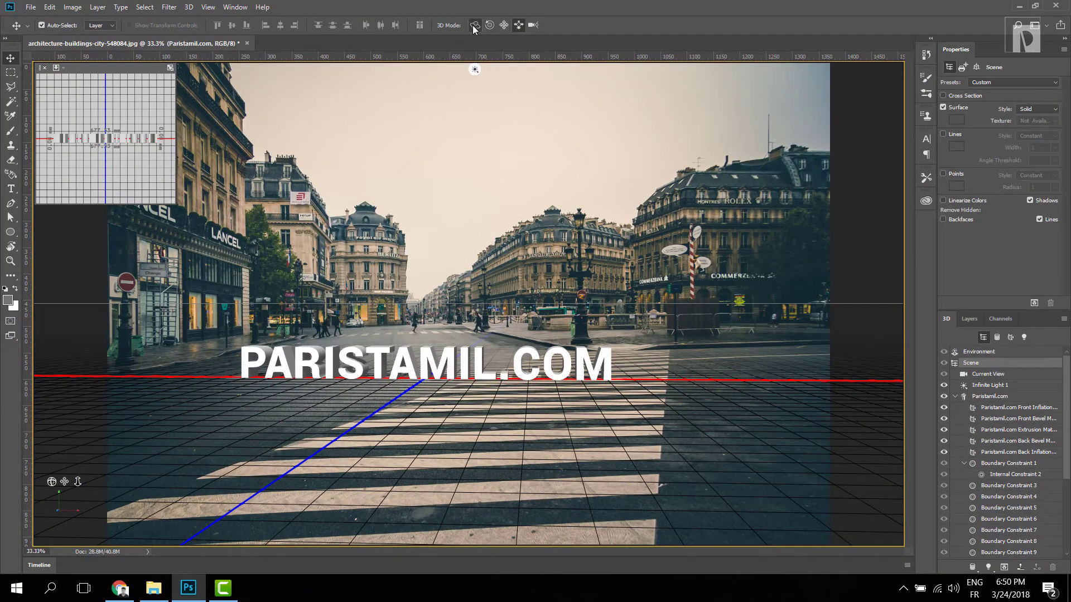
# Step: Orbit, pan left, and re-orbit the 3D scene so the text stands in crosswalk perspective
pyautogui.click(473, 25)
pyautogui.moveTo(405, 378); pyautogui.dragTo(498, 384)
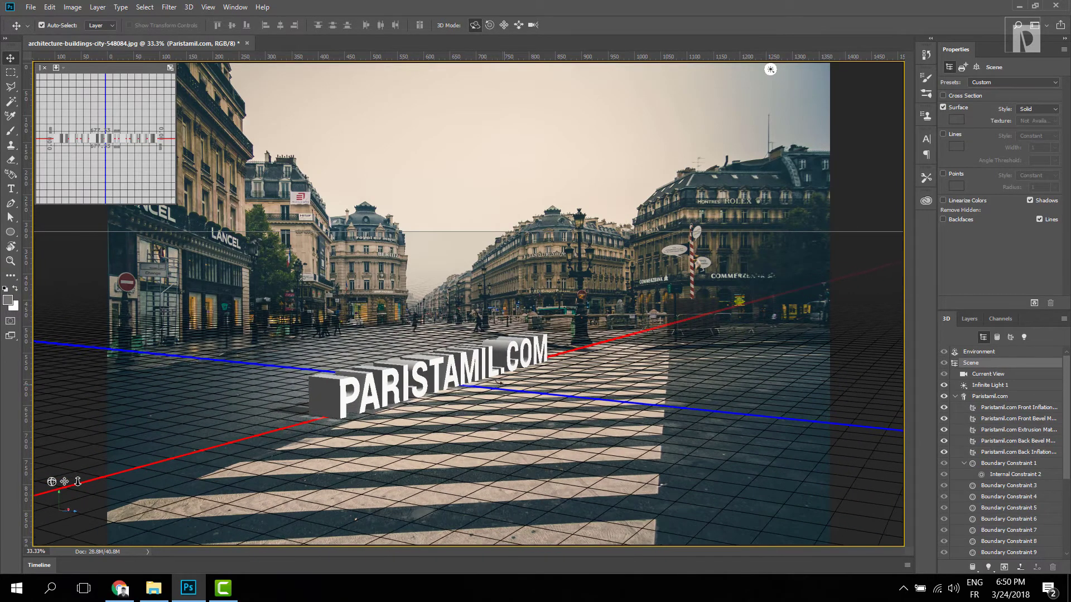
pyautogui.click(504, 25)
pyautogui.moveTo(486, 341)
pyautogui.mouseDown()
pyautogui.moveTo(420, 342)
pyautogui.moveTo(394, 322)
pyautogui.mouseUp()
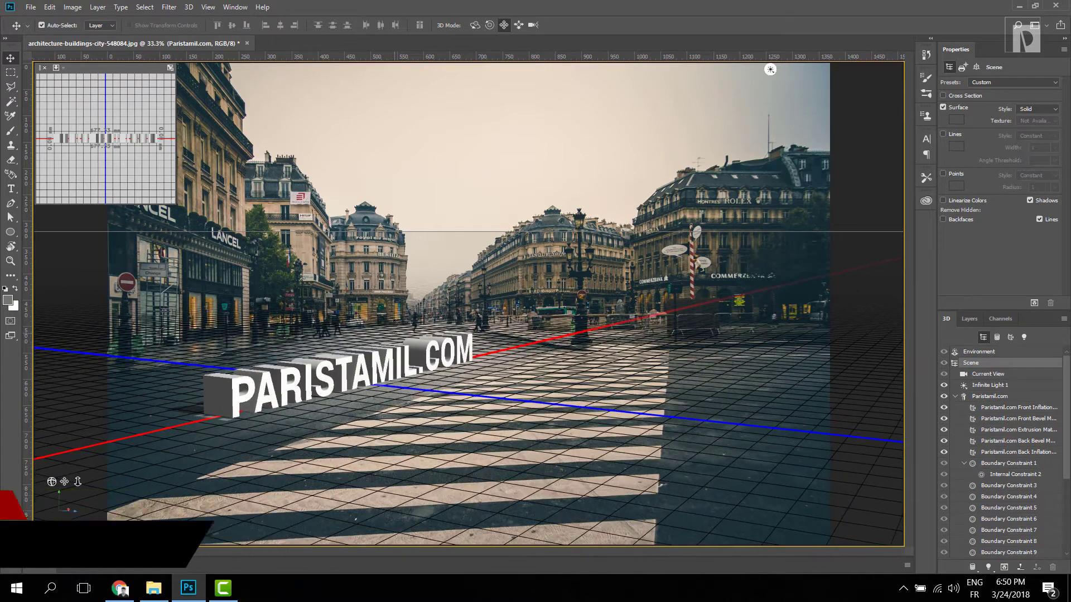
pyautogui.click(475, 25)
pyautogui.moveTo(400, 430); pyautogui.dragTo(400, 424)
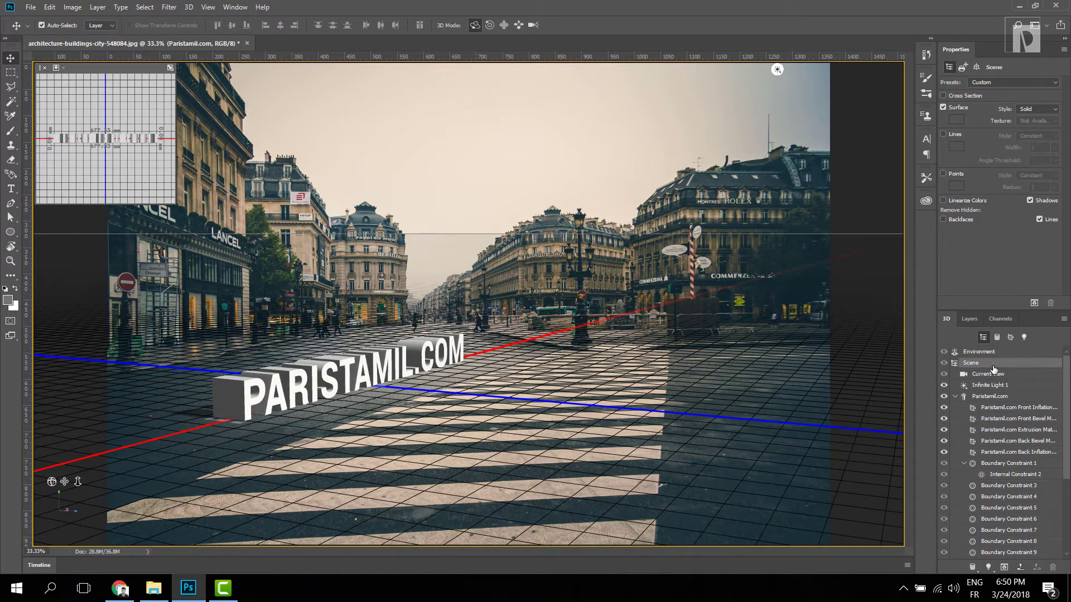
pyautogui.click(973, 397)
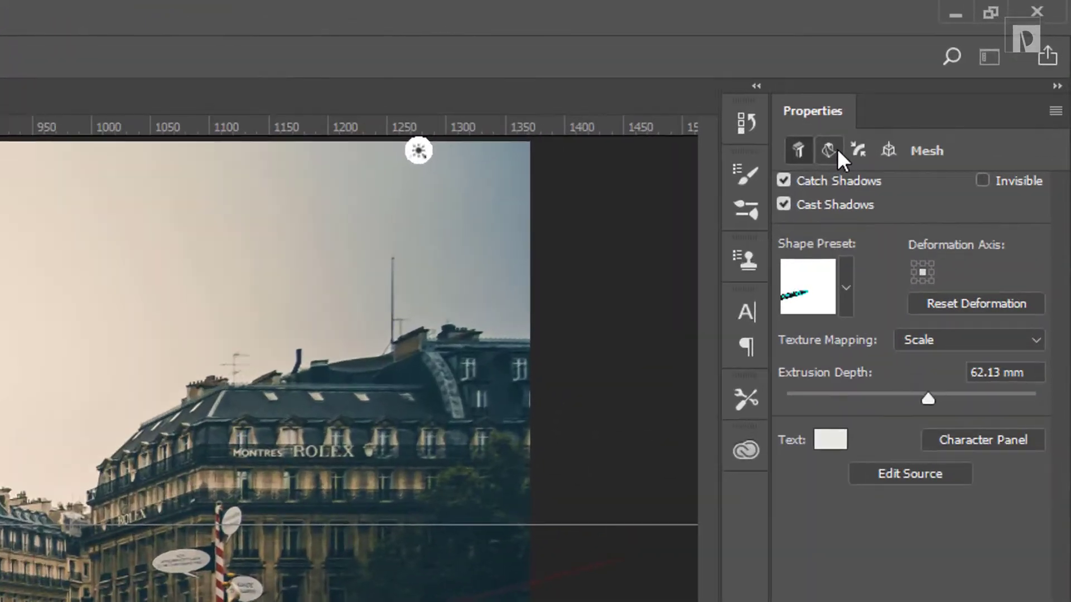
# Step: Make the letters' extrusion depth shallower using the deform gizmo, undoing one overshoot
pyautogui.click(963, 67)
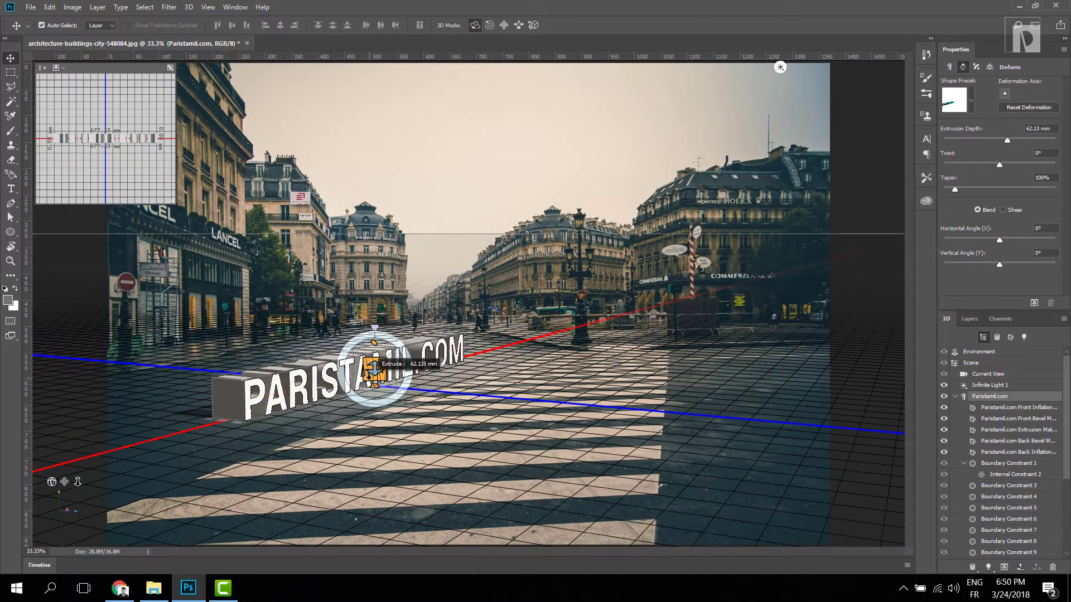
pyautogui.moveTo(374, 370)
pyautogui.mouseDown()
pyautogui.moveTo(410, 392)
pyautogui.moveTo(250, 408)
pyautogui.mouseUp()
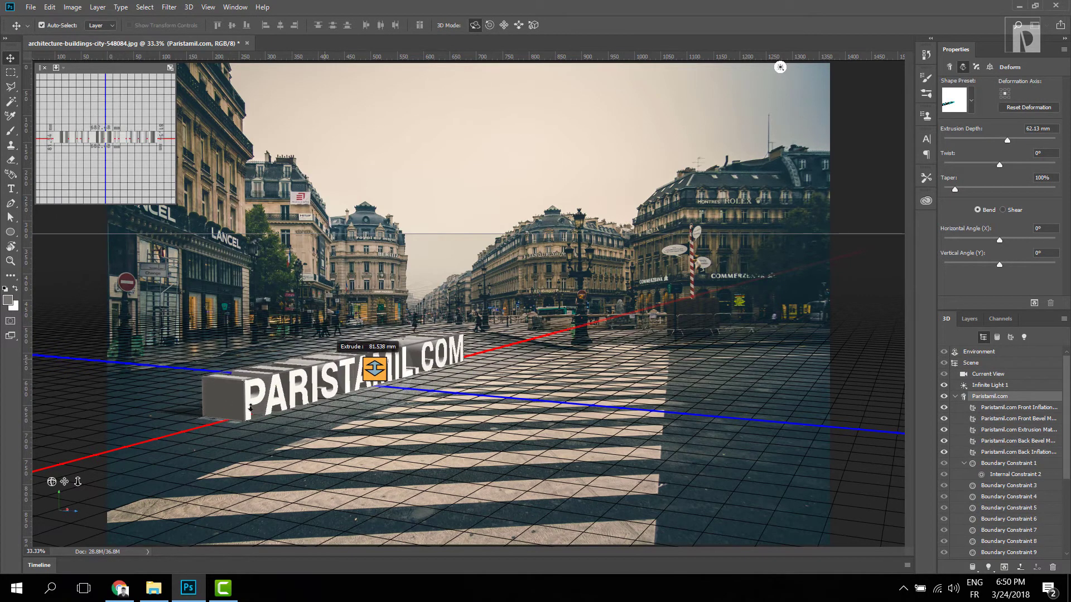
pyautogui.moveTo(374, 369); pyautogui.dragTo(412, 401)
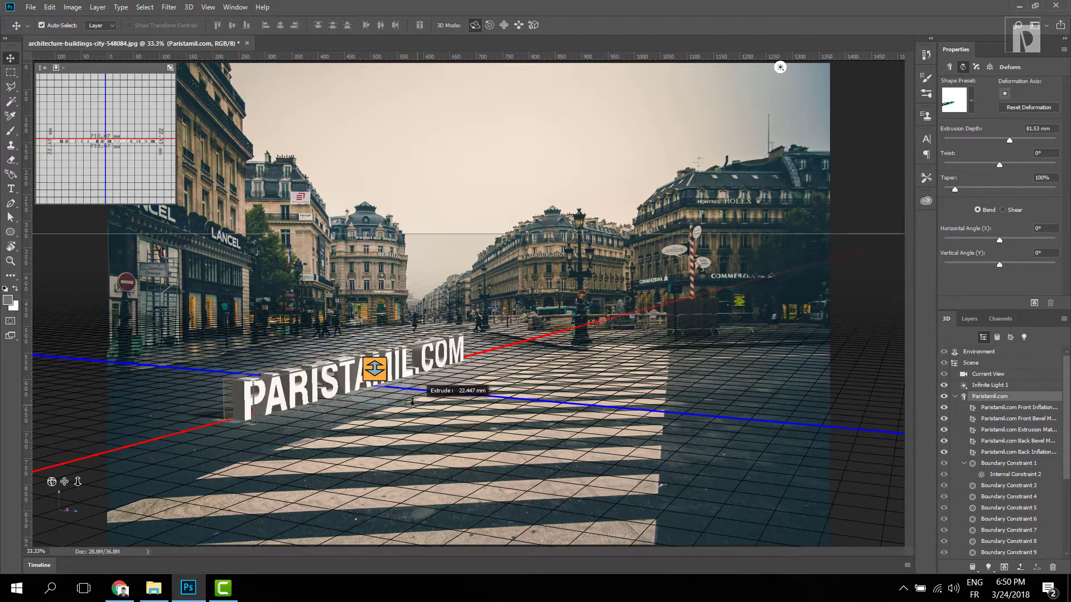
pyautogui.hotkey('ctrl', 'alt', 'z')
pyautogui.hotkey('ctrl', 'alt', 'z')
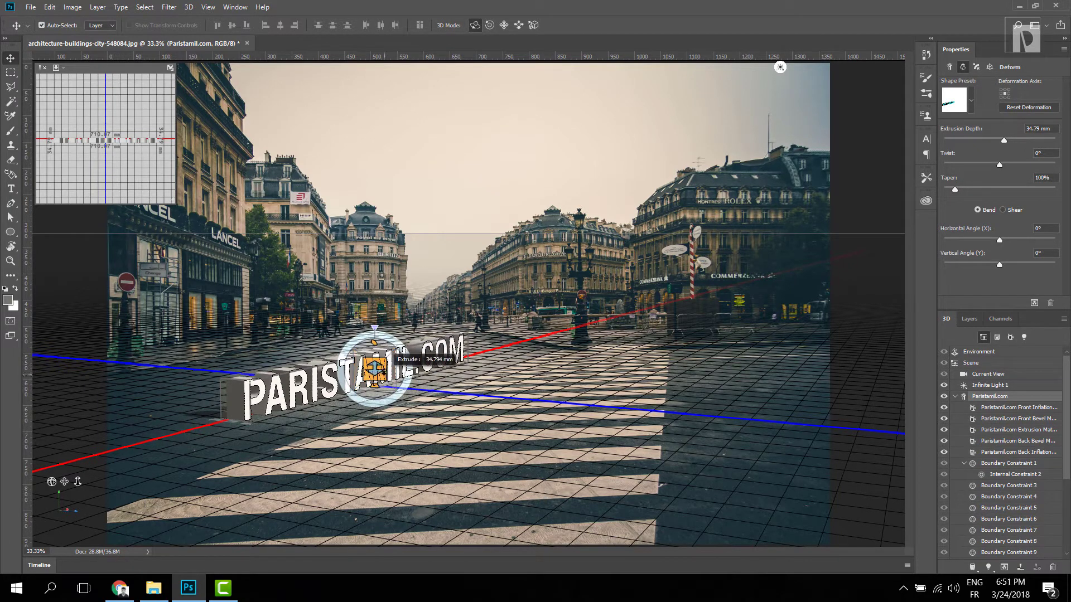
pyautogui.moveTo(373, 369)
pyautogui.mouseDown()
pyautogui.moveTo(401, 378)
pyautogui.moveTo(395, 372)
pyautogui.mouseUp()
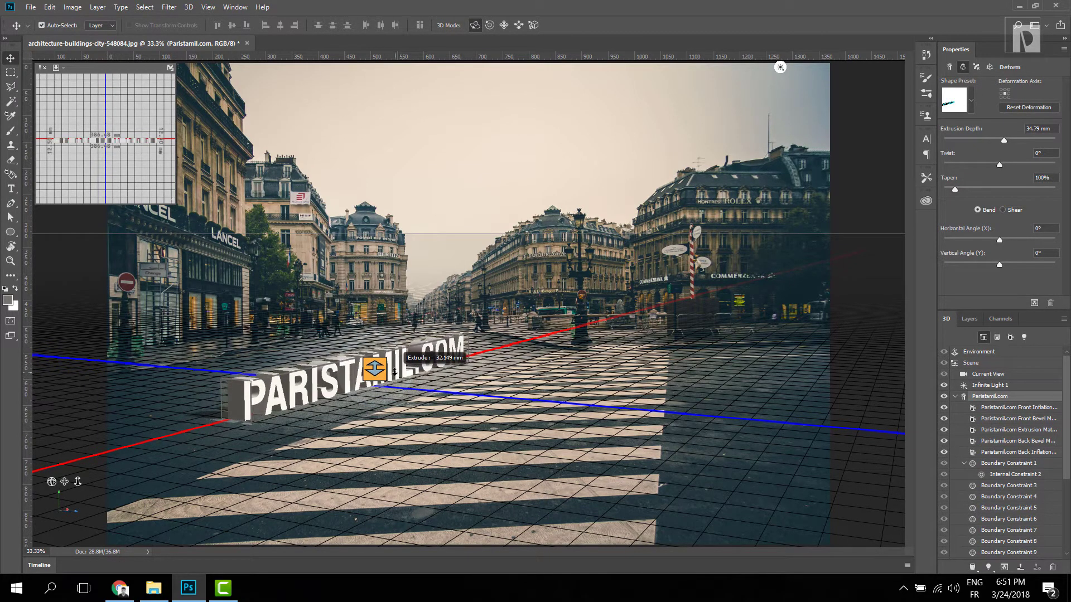
# Step: Inflate the front caps to 45° angle and 8% strength and adjust the front bevel
pyautogui.click(977, 68)
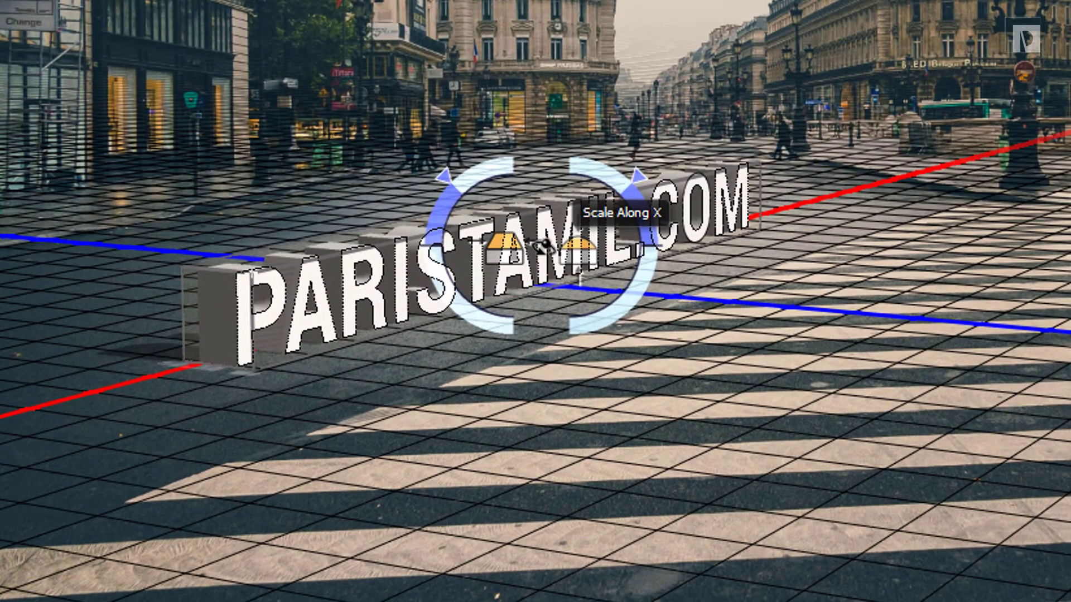
pyautogui.moveTo(579, 245)
pyautogui.mouseDown()
pyautogui.moveTo(579, 223)
pyautogui.moveTo(559, 242)
pyautogui.mouseUp()
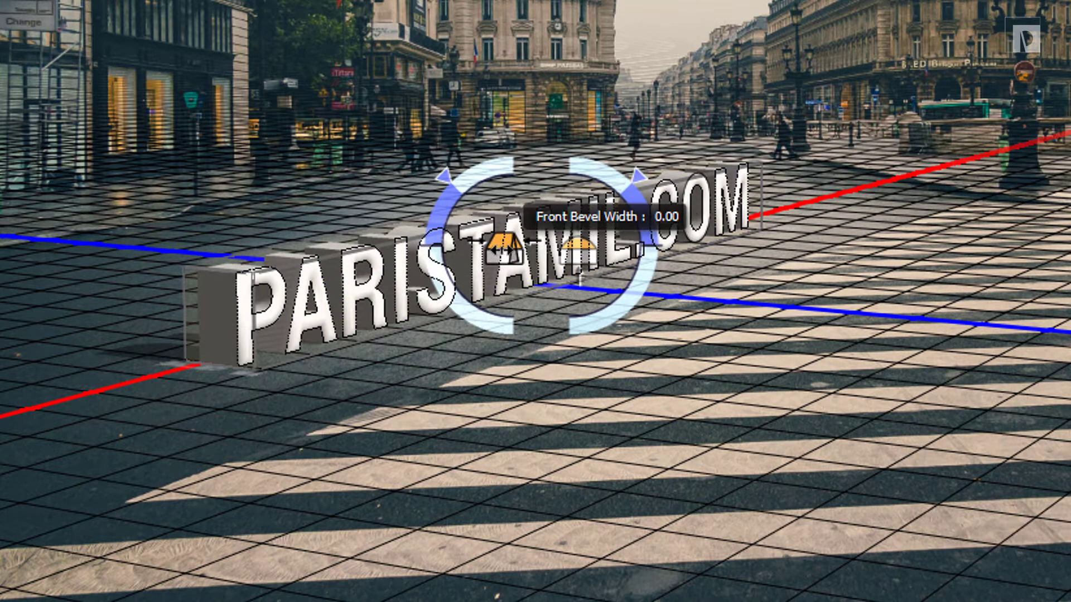
pyautogui.moveTo(502, 239); pyautogui.dragTo(391, 383)
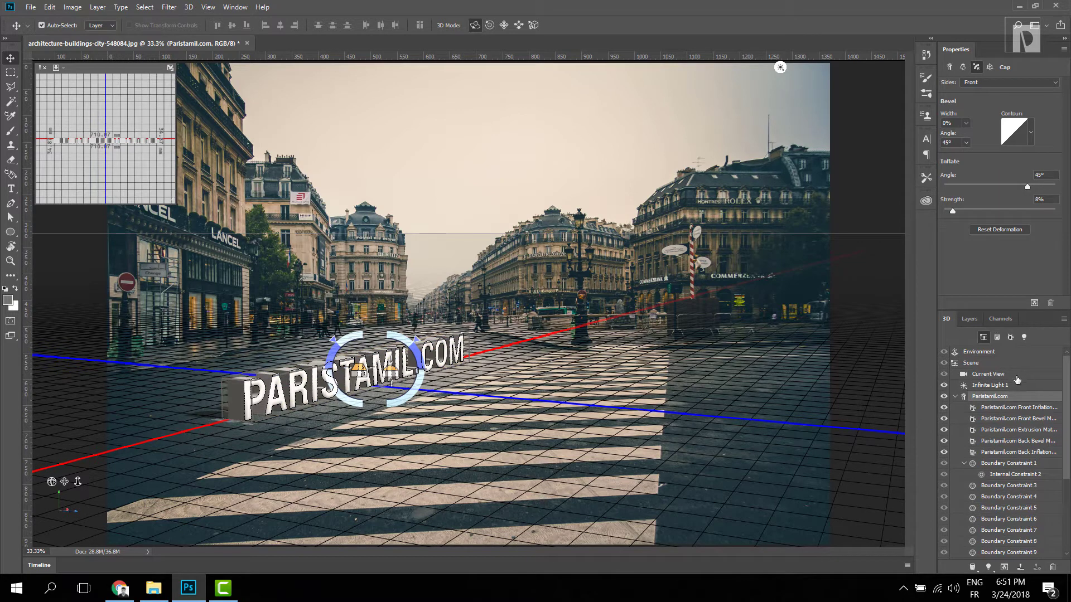
# Step: Rotate Infinite Light 1 to redirect the shadows, then select the Front Inflation material
pyautogui.click(996, 385)
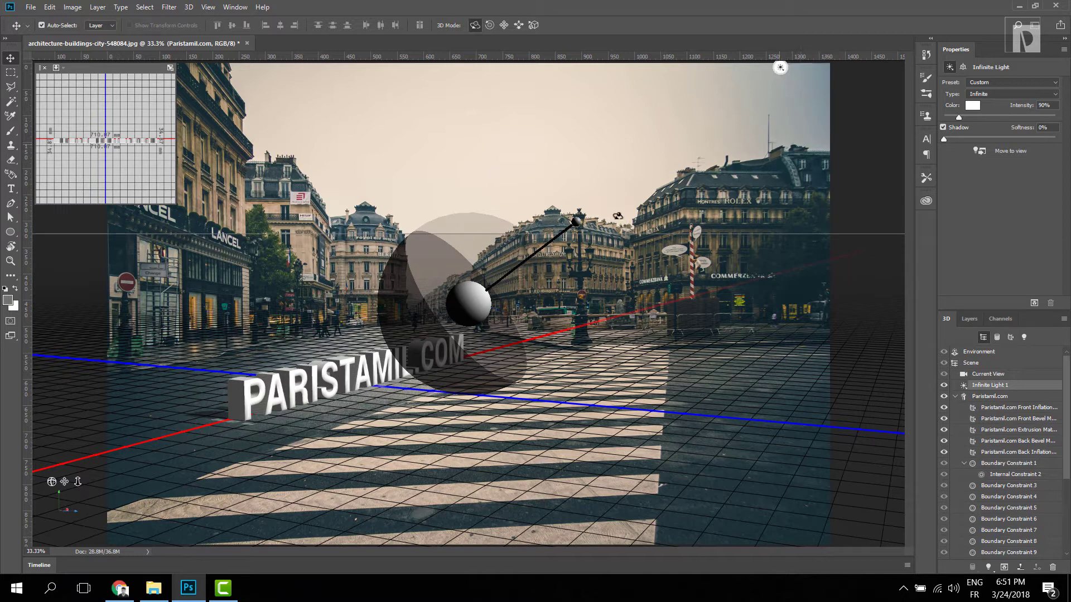
pyautogui.moveTo(474, 298)
pyautogui.mouseDown()
pyautogui.moveTo(411, 365)
pyautogui.moveTo(466, 322)
pyautogui.moveTo(452, 321)
pyautogui.mouseUp()
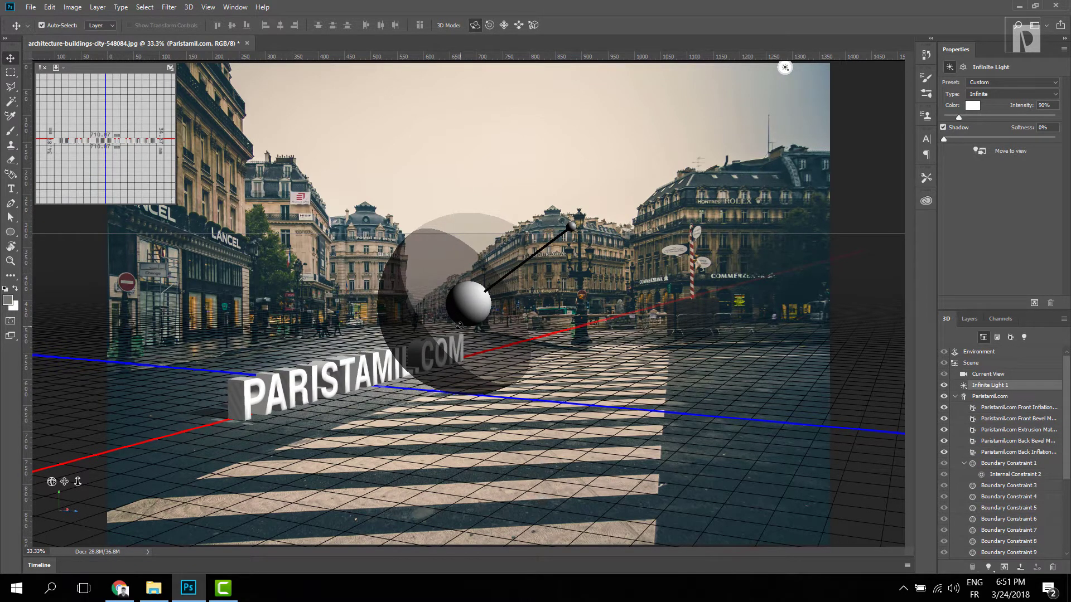
pyautogui.moveTo(458, 324); pyautogui.dragTo(499, 289)
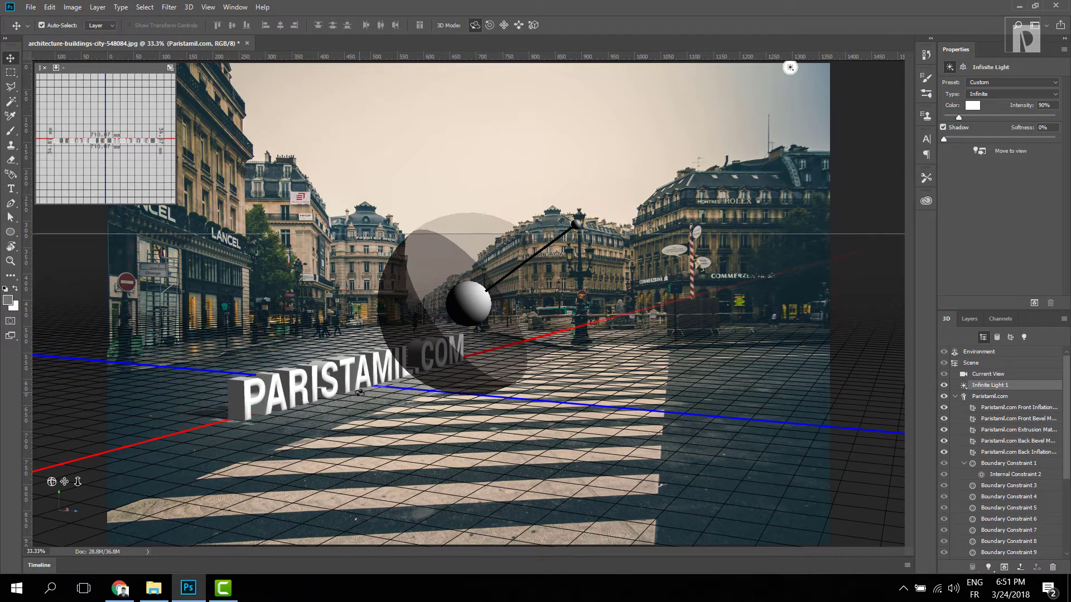
pyautogui.click(1024, 409)
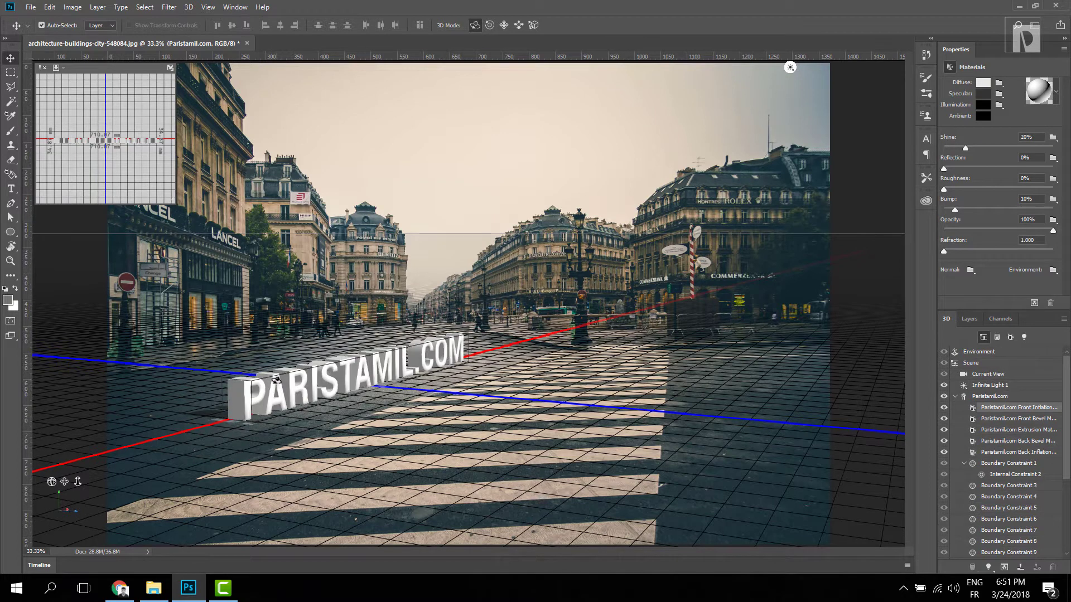
# Step: Browse the material presets, then re-aim Infinite Light 1 to shift the ground shadow
pyautogui.click(1057, 93)
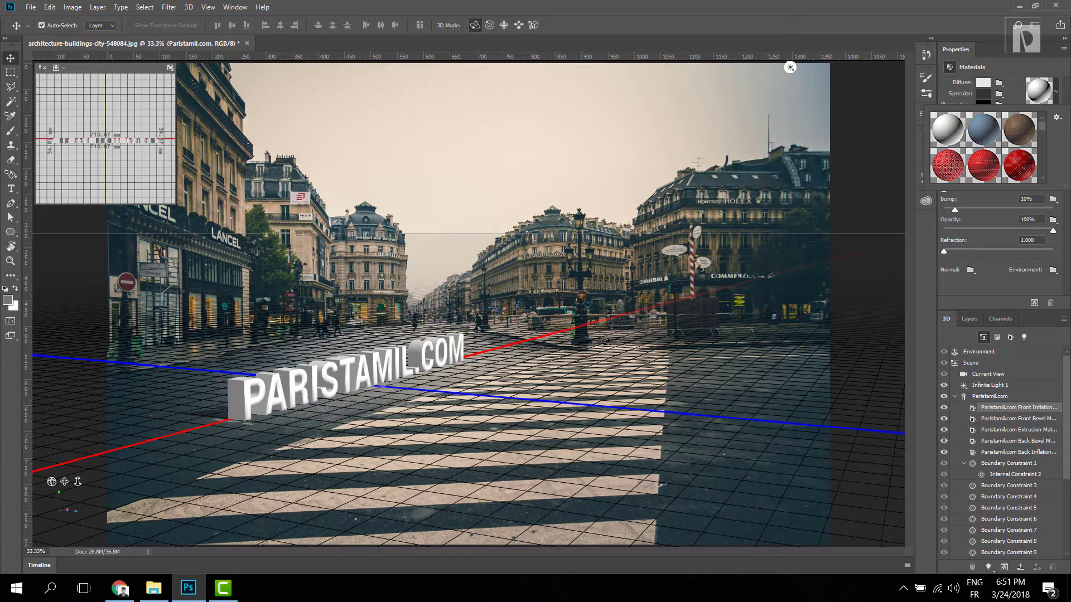
pyautogui.click(1009, 385)
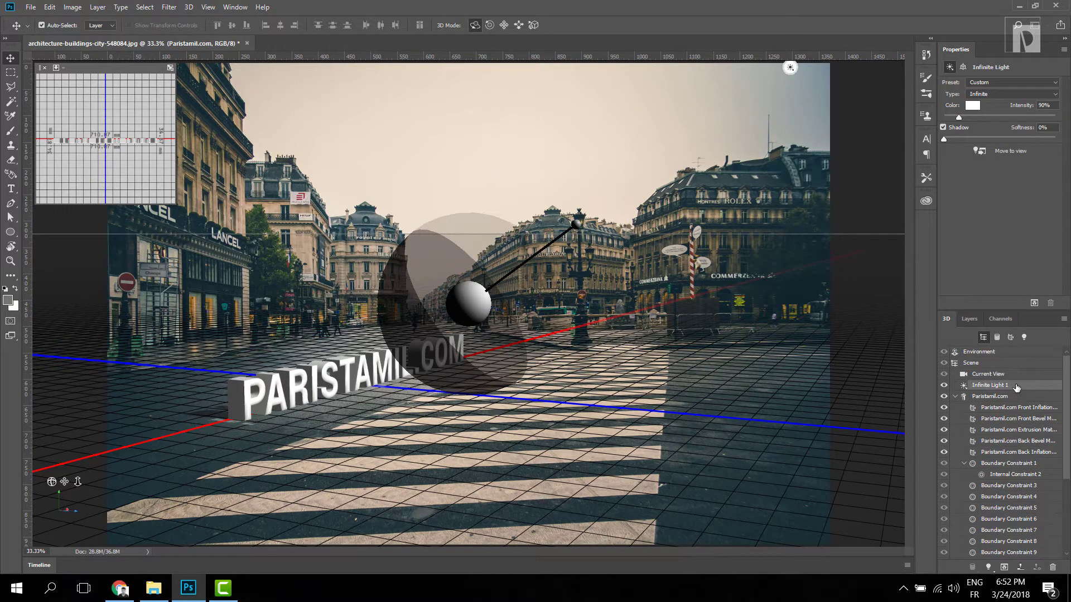
pyautogui.moveTo(580, 223); pyautogui.dragTo(603, 222)
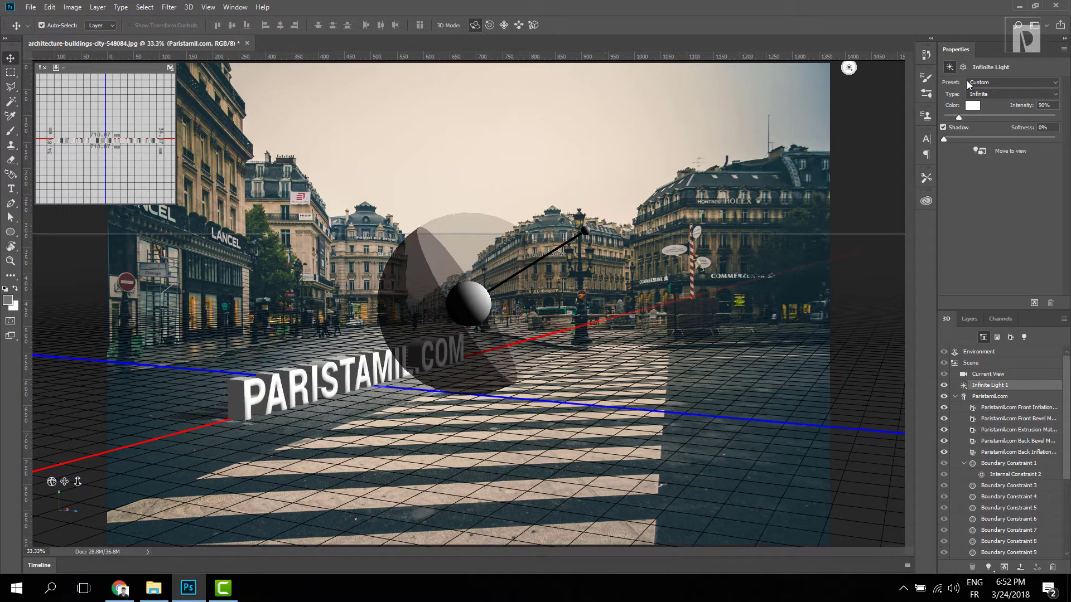
# Step: Review Environment and Scene settings, then drag the 3D text down and left on the street
pyautogui.click(993, 397)
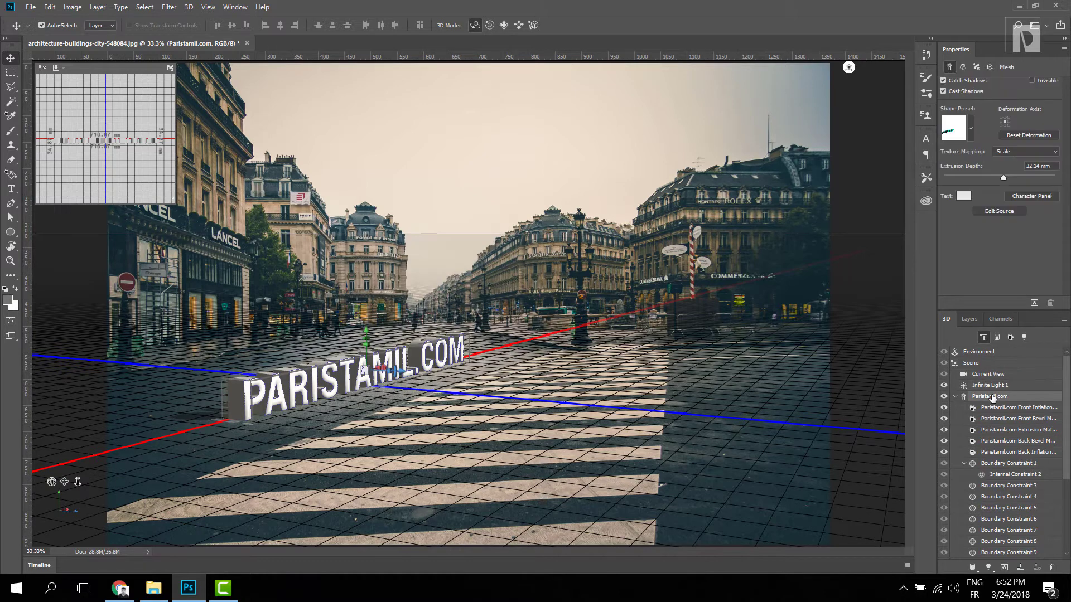
pyautogui.click(981, 352)
pyautogui.click(984, 362)
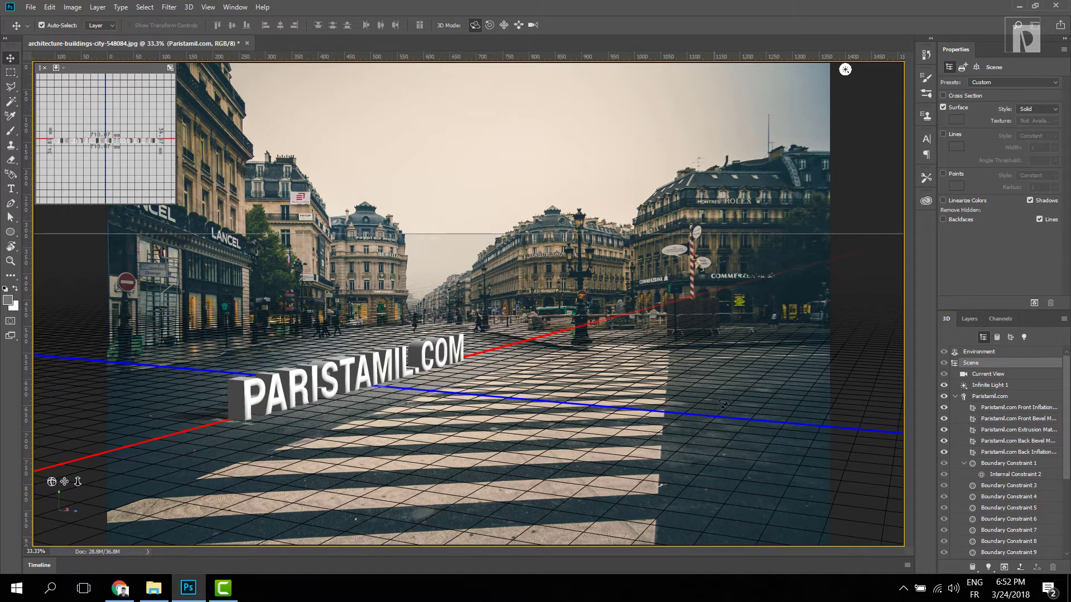
pyautogui.click(970, 319)
pyautogui.click(997, 465)
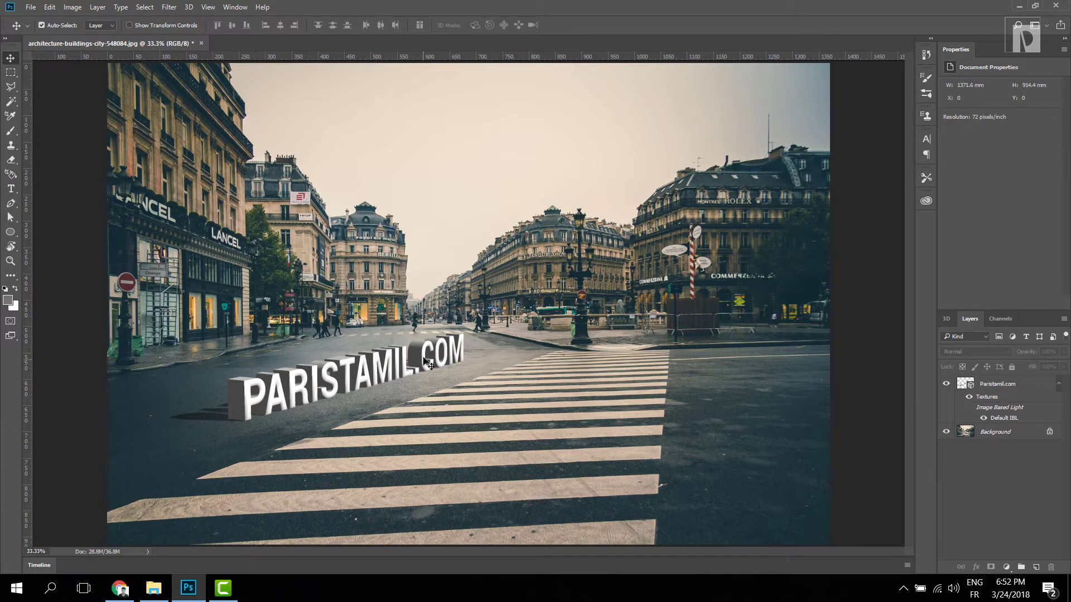
pyautogui.moveTo(422, 361)
pyautogui.mouseDown()
pyautogui.moveTo(416, 369)
pyautogui.moveTo(429, 374)
pyautogui.mouseUp()
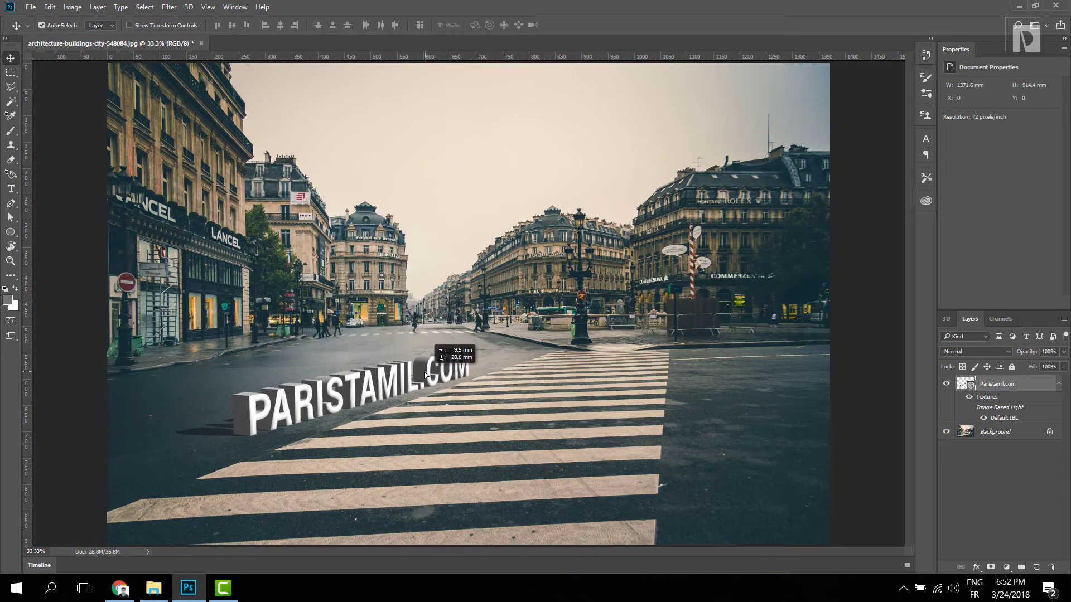
pyautogui.moveTo(430, 374); pyautogui.dragTo(378, 389)
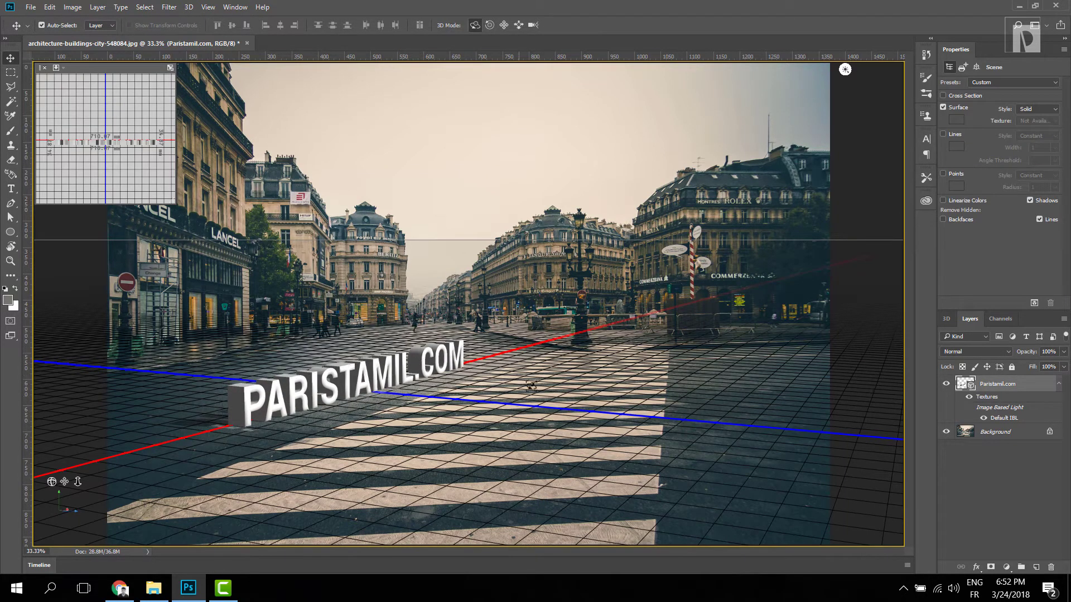
# Step: Rotate the PARISTAMIL.COM mesh slightly and scale it up over the crosswalk
pyautogui.click(945, 319)
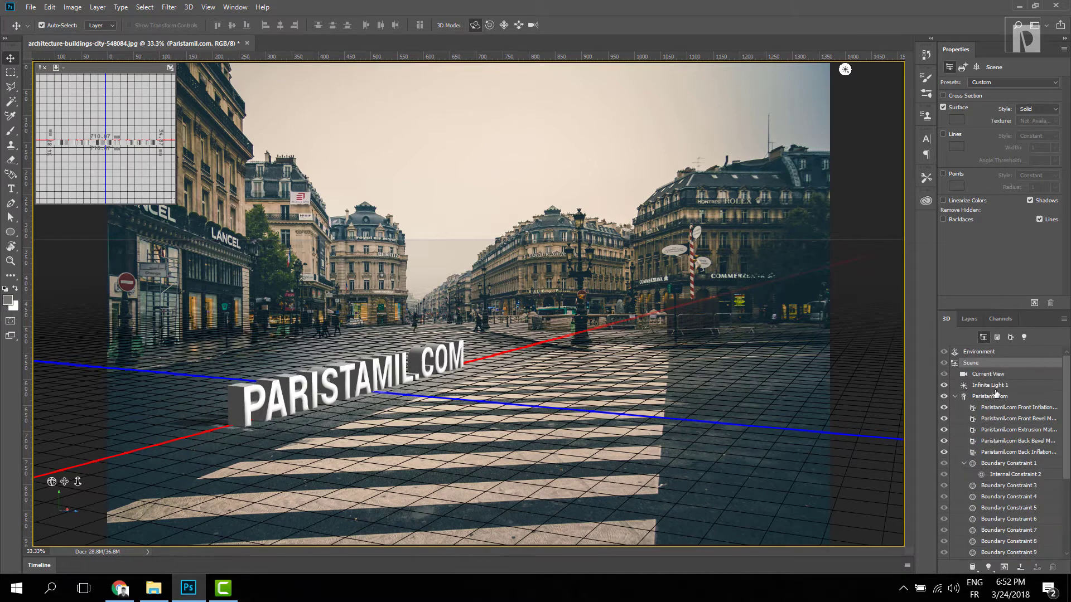
pyautogui.click(991, 395)
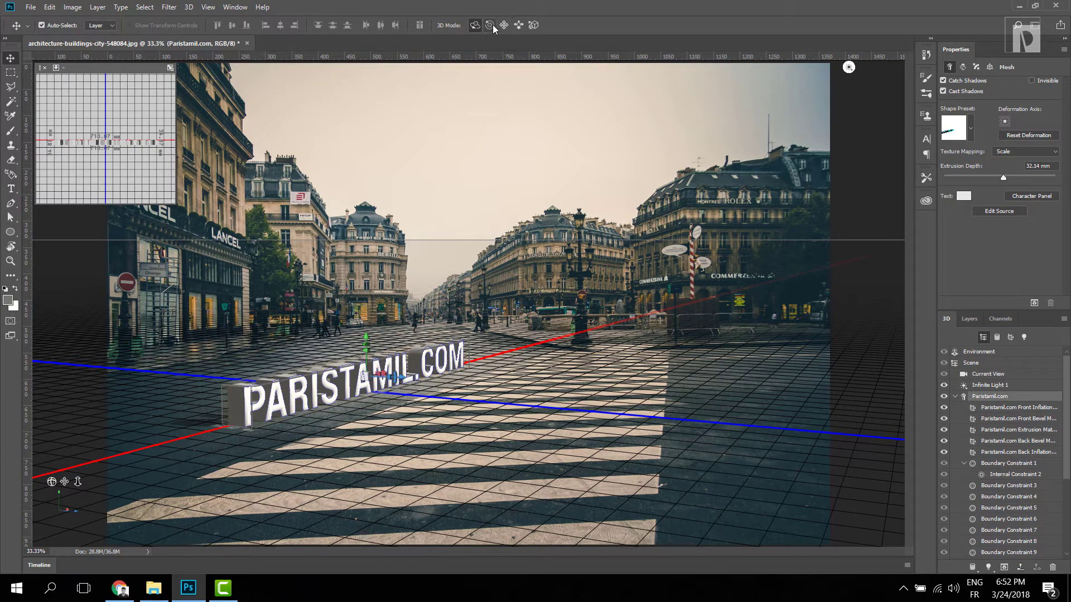
pyautogui.moveTo(270, 416); pyautogui.dragTo(275, 415)
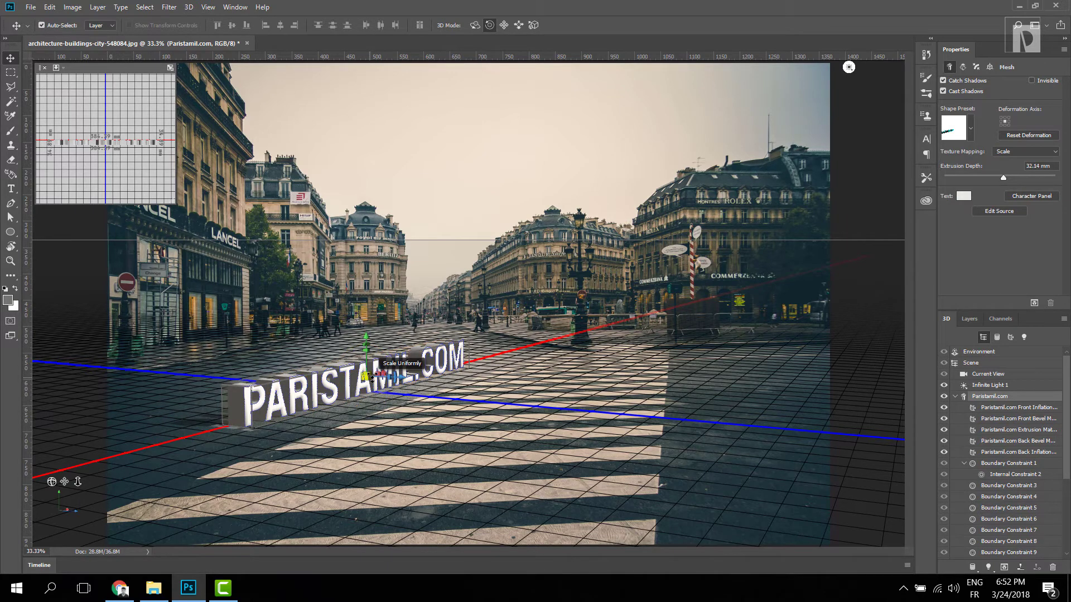
pyautogui.moveTo(365, 376); pyautogui.dragTo(414, 314)
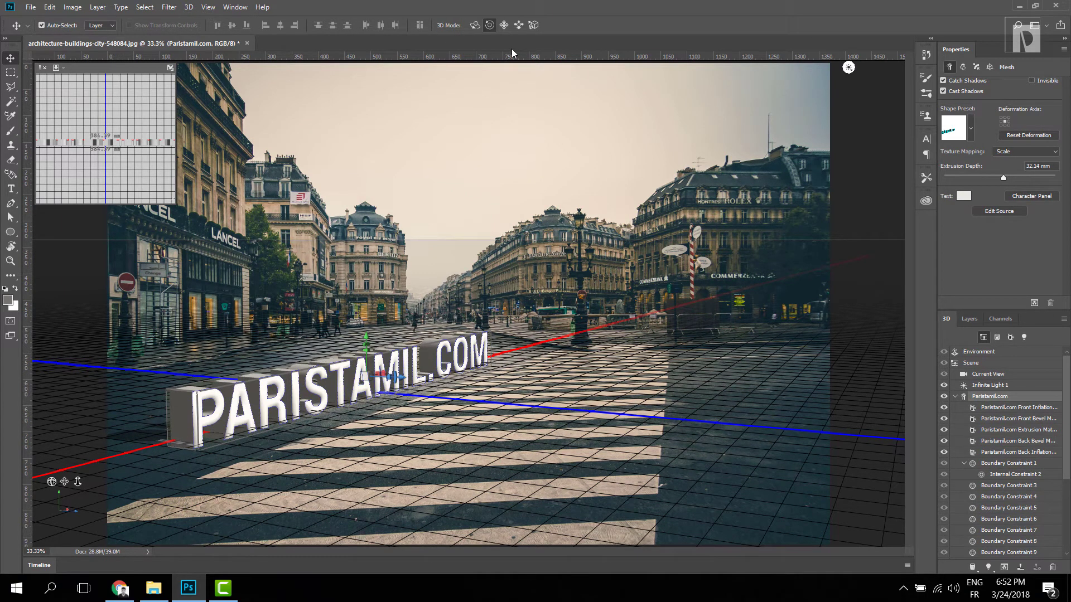
# Step: Orbit the scene slightly and return to the Layers panel to view the final composite
pyautogui.click(989, 364)
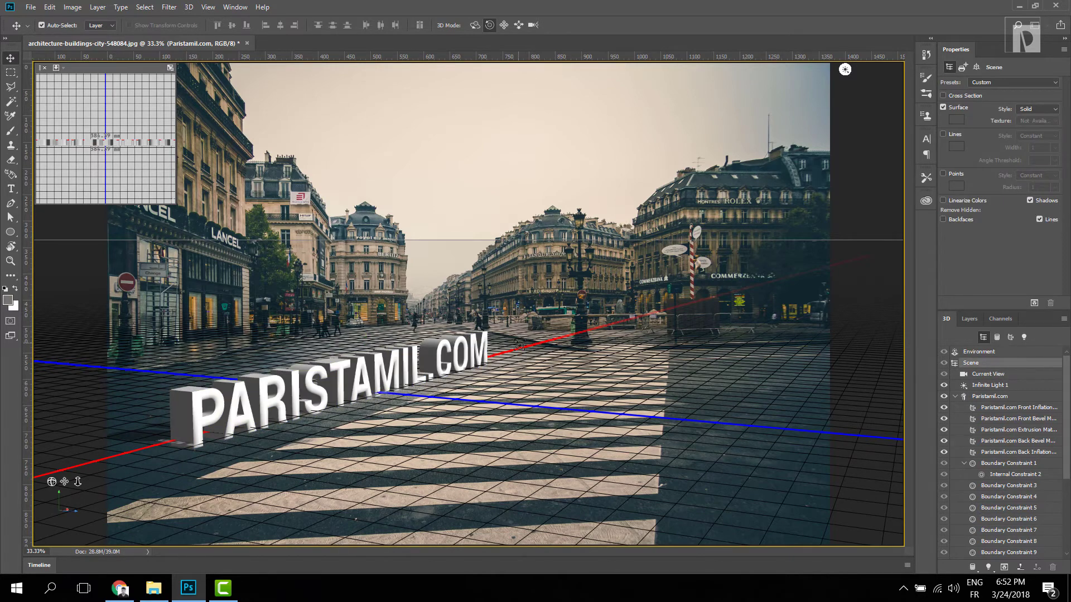
pyautogui.moveTo(519, 343); pyautogui.dragTo(520, 342)
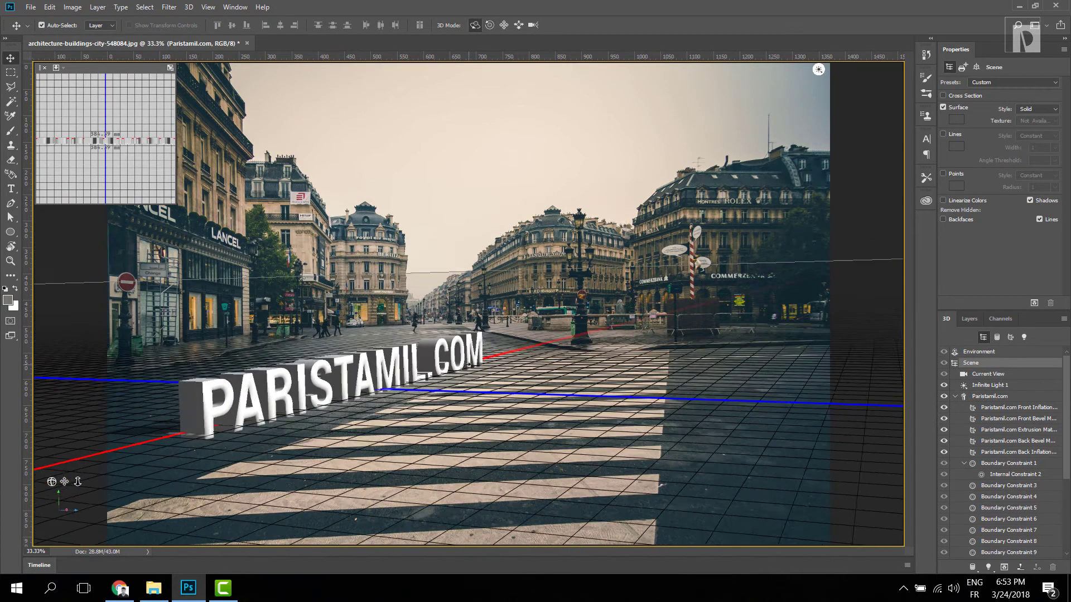
pyautogui.click(970, 319)
pyautogui.click(1005, 483)
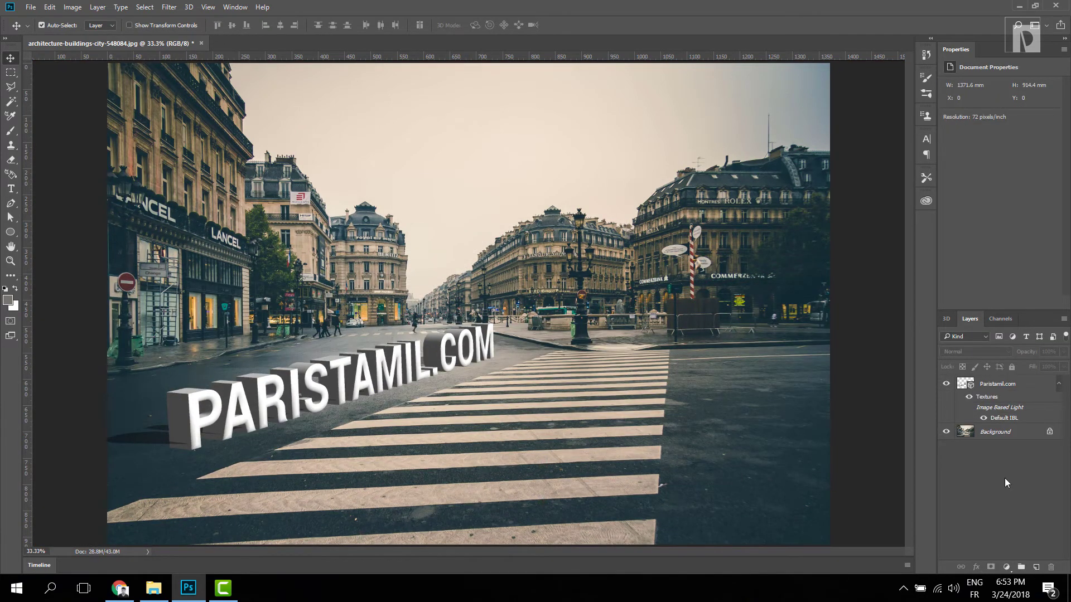